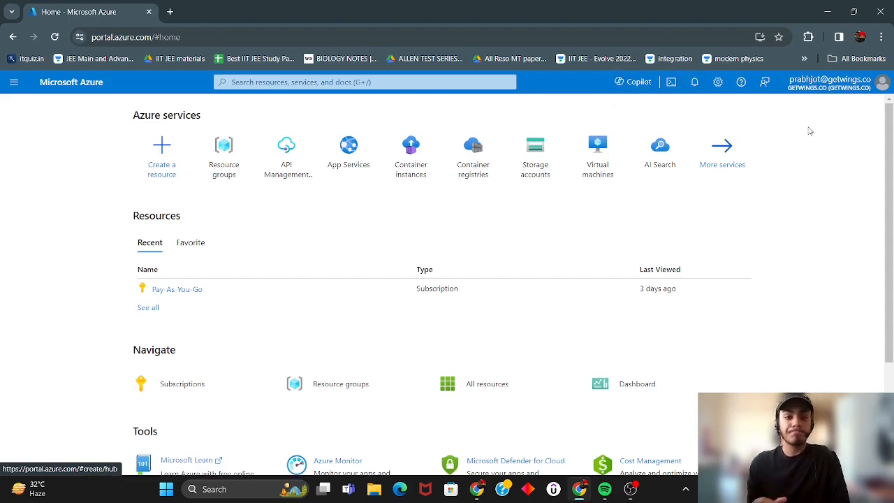
Step: Find the Virtual machines service and start creating a new Azure virtual machine
{"action": "left_click", "coordinate": [410, 82]}
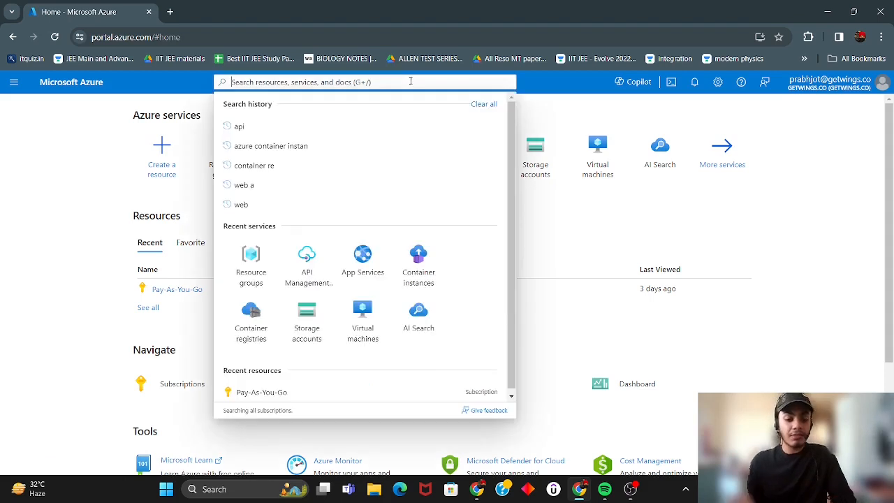
{"action": "type", "text": "virtual"}
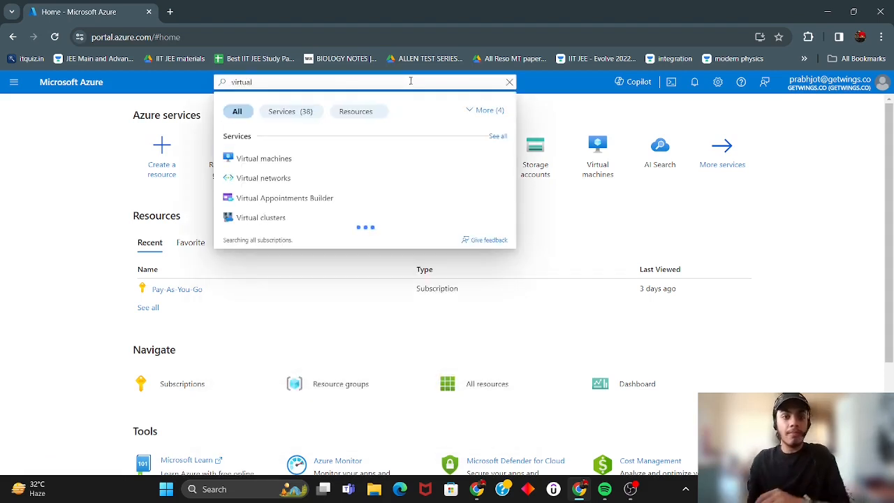
{"action": "left_click", "coordinate": [325, 157]}
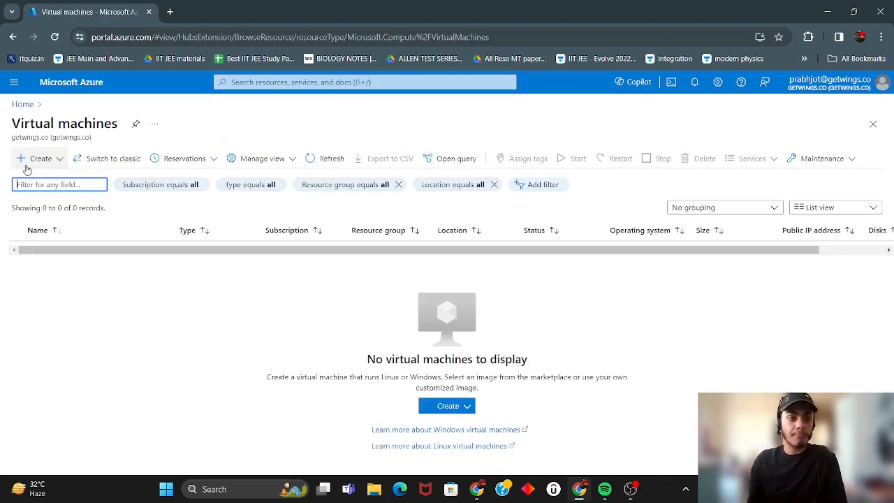
{"action": "left_click", "coordinate": [31, 158]}
{"action": "left_click", "coordinate": [49, 187]}
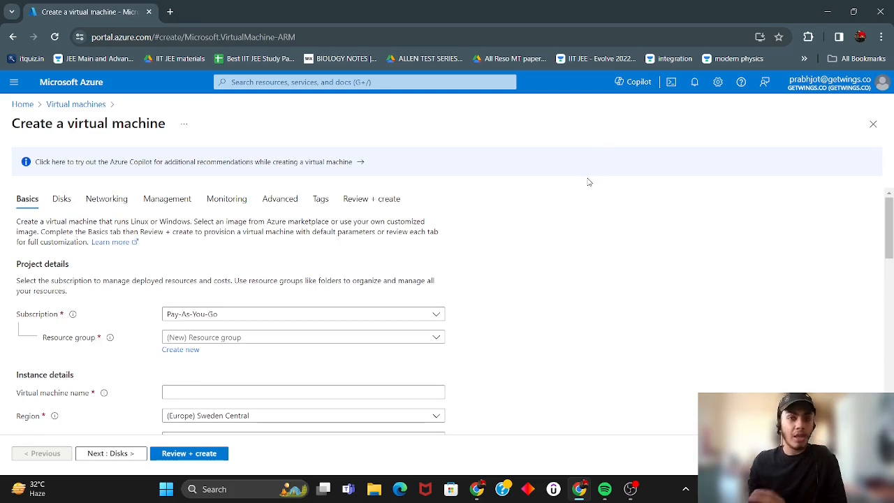
Step: Open Copilot and send it the request "i want to create a cost effective azure virtual machine"
{"action": "left_click", "coordinate": [634, 81]}
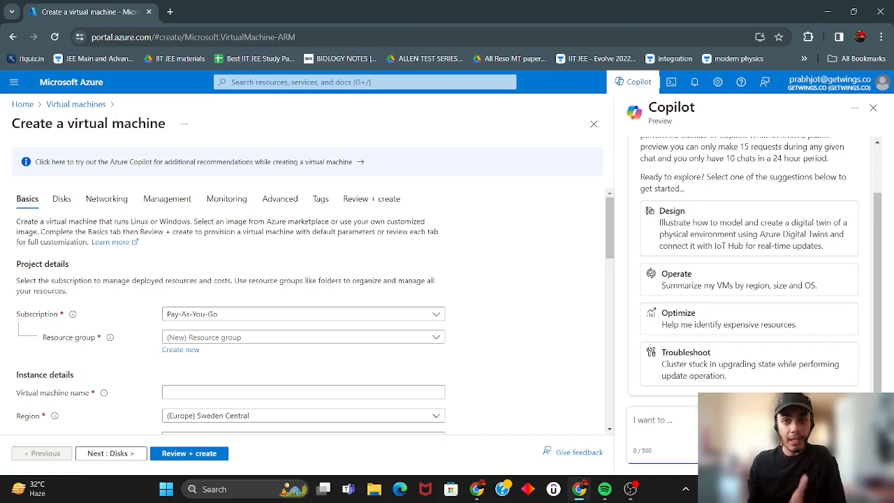
{"action": "type", "text": "i want"}
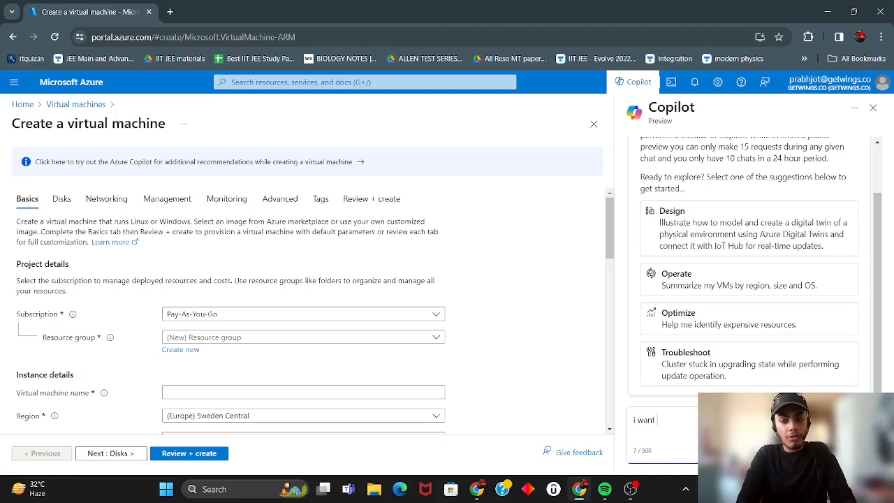
{"action": "type", "text": " to re"}
{"action": "key", "text": "BackSpace"}
{"action": "key", "text": "BackSpace"}
{"action": "type", "text": "create a"}
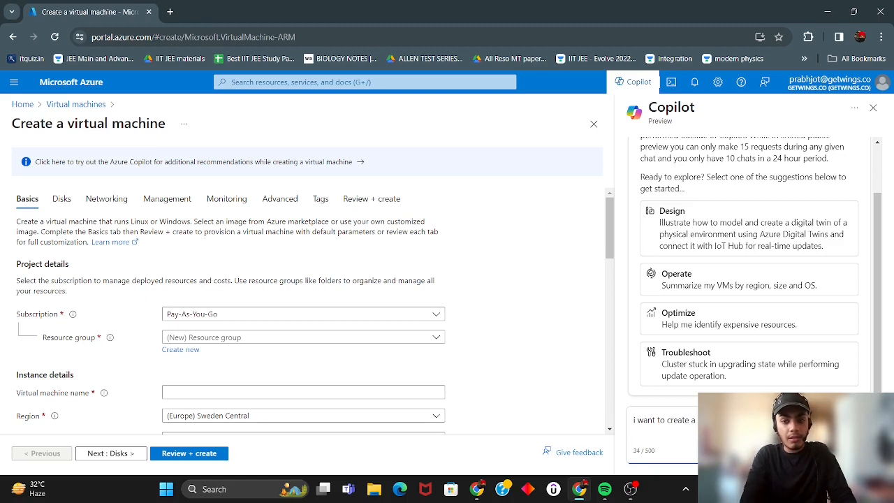
{"action": "type", "text": " with "}
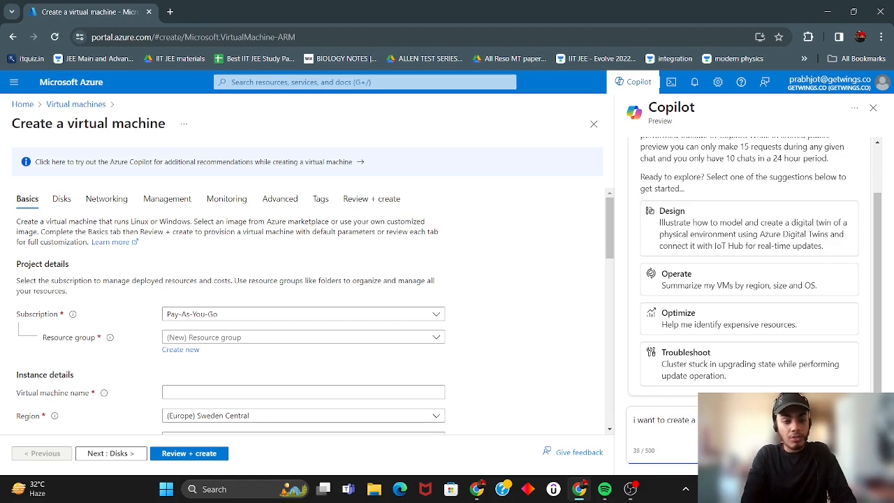
{"action": "type", "text": "ows 10"}
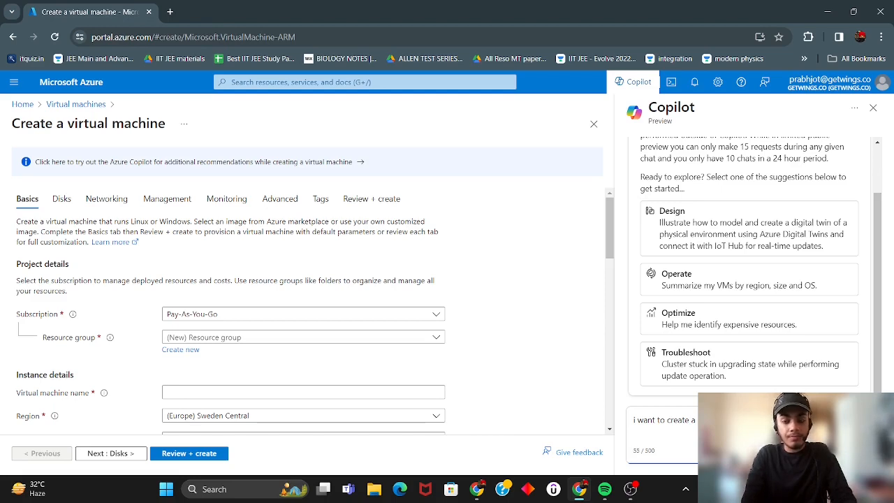
{"action": "key", "text": "Return"}
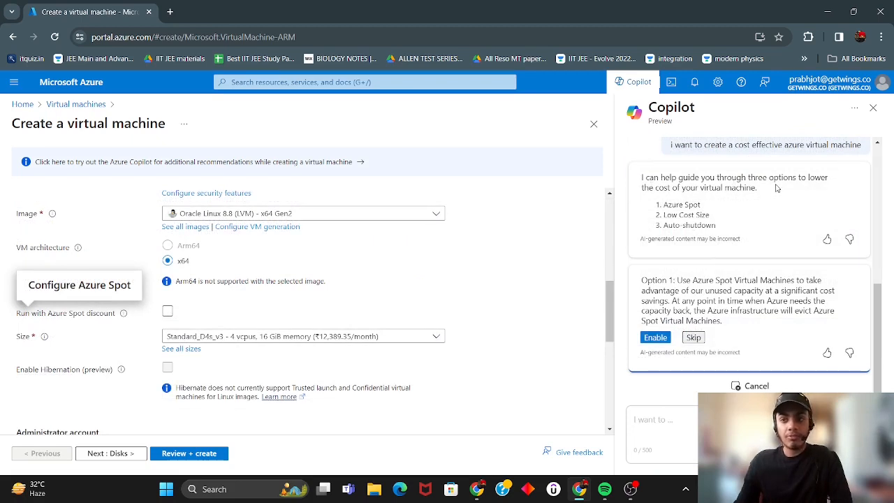
Step: Read Copilot's cost-saving options, skip Azure Spot and decline requesting more quota for the Standard_B2s_v2 size
{"action": "left_click_drag", "start_coordinate": [664, 204], "coordinate": [708, 205]}
{"action": "left_click", "coordinate": [708, 206]}
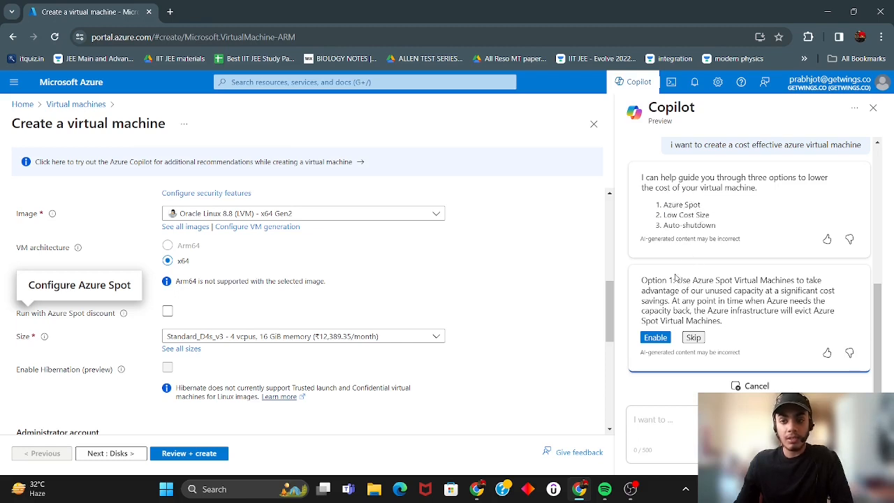
{"action": "left_click_drag", "start_coordinate": [662, 215], "coordinate": [719, 227]}
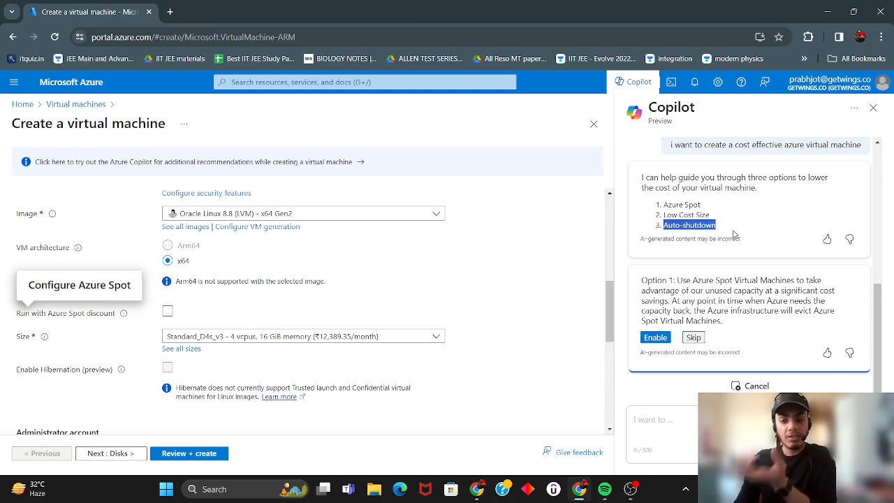
{"action": "left_click_drag", "start_coordinate": [692, 281], "coordinate": [733, 280]}
{"action": "left_click", "coordinate": [735, 280]}
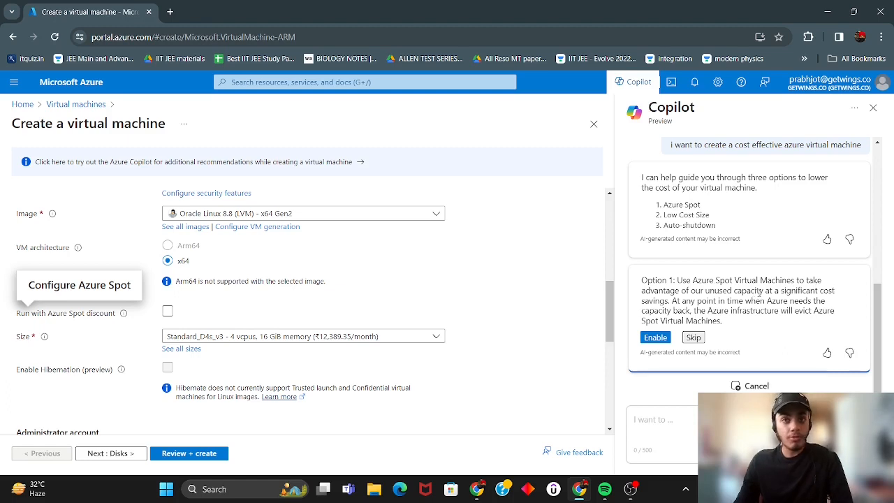
{"action": "left_click", "coordinate": [694, 339]}
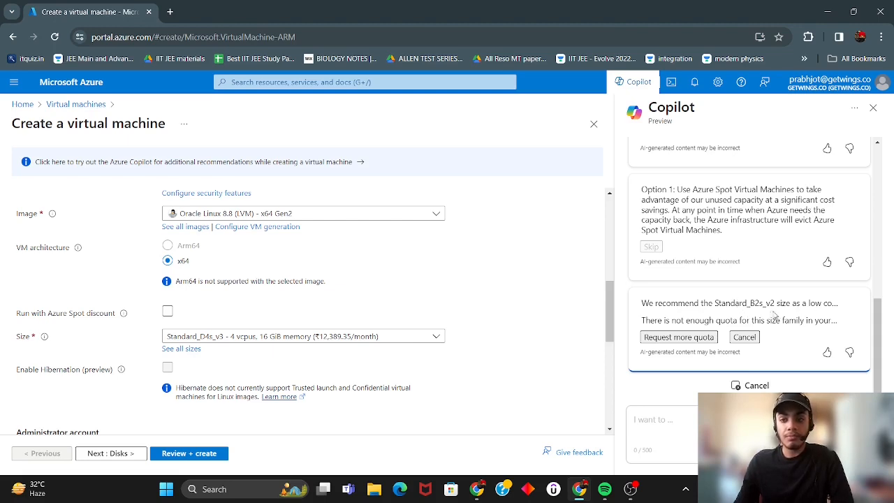
{"action": "left_click", "coordinate": [745, 337]}
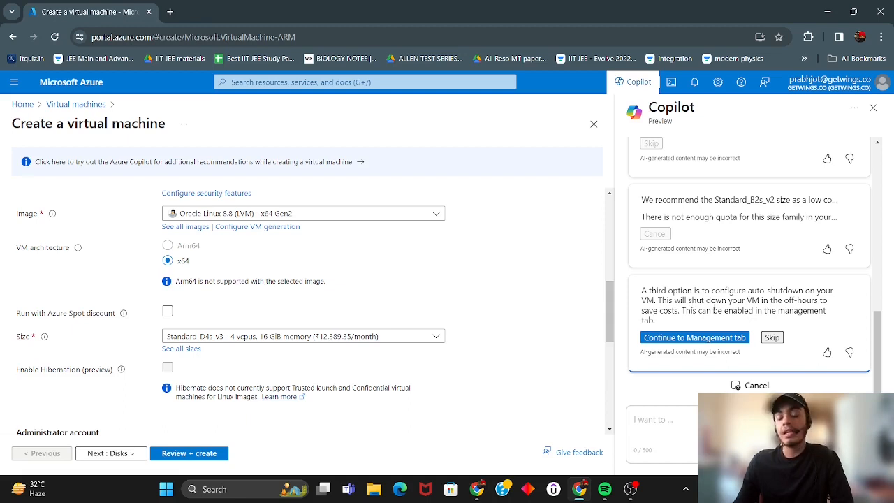
Step: Continue to the management options through Copilot, enable auto-shutdown and choose to keep configuring the virtual machine
{"action": "left_click", "coordinate": [734, 338]}
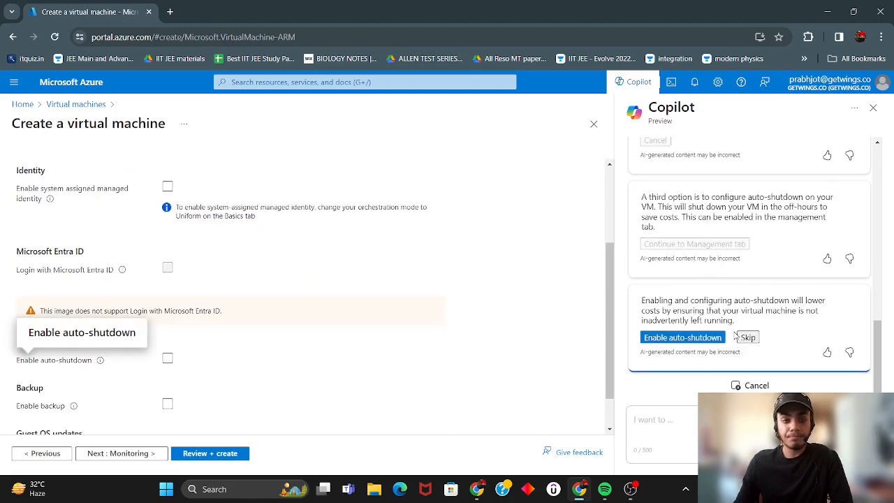
{"action": "left_click", "coordinate": [674, 338]}
{"action": "left_click", "coordinate": [781, 338]}
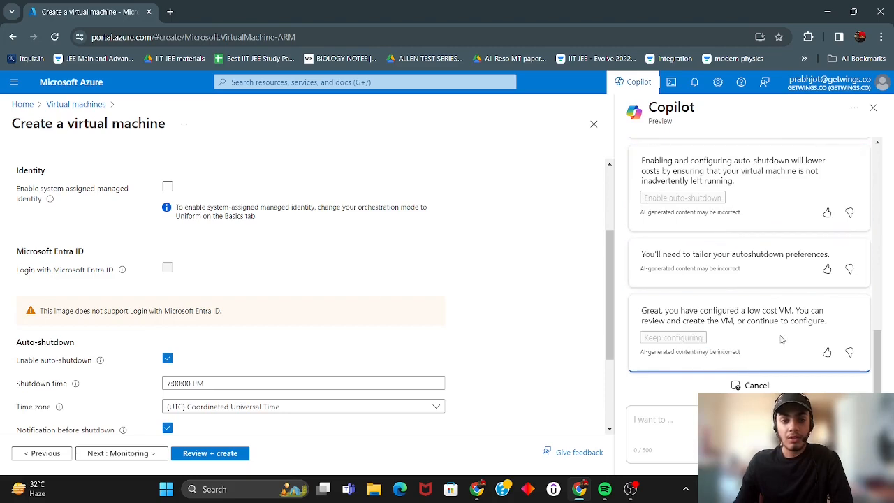
Step: Return from the management settings to the virtual machine's basic settings and cancel Copilot's pending request
{"action": "scroll", "coordinate": [194, 258], "scroll_direction": "up", "scroll_amount": 2}
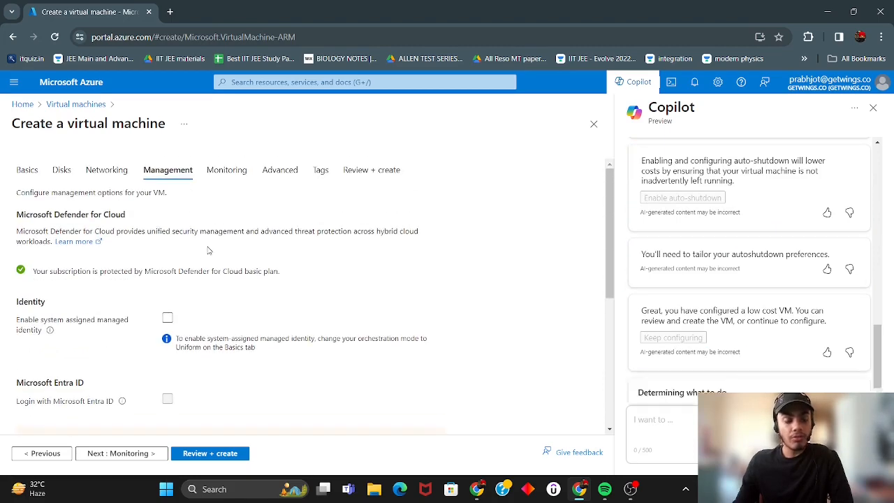
{"action": "scroll", "coordinate": [209, 253], "scroll_direction": "down", "scroll_amount": 3}
{"action": "scroll", "coordinate": [219, 257], "scroll_direction": "up", "scroll_amount": 3}
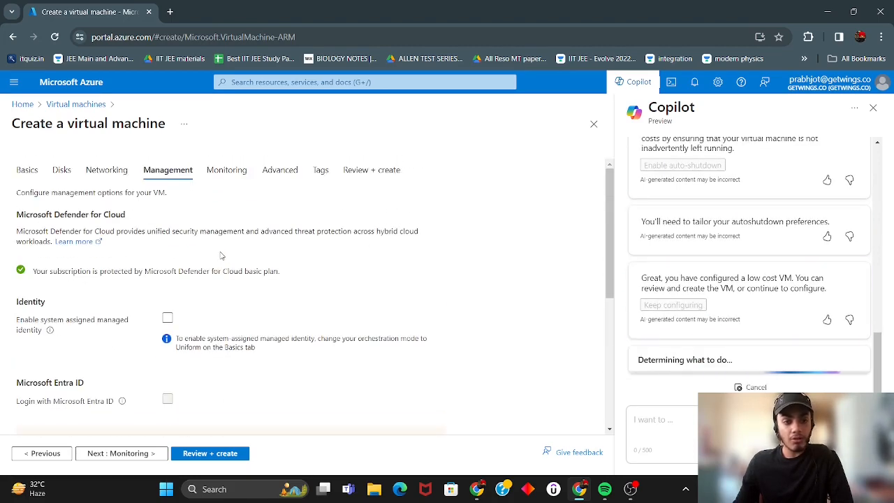
{"action": "left_click", "coordinate": [32, 170]}
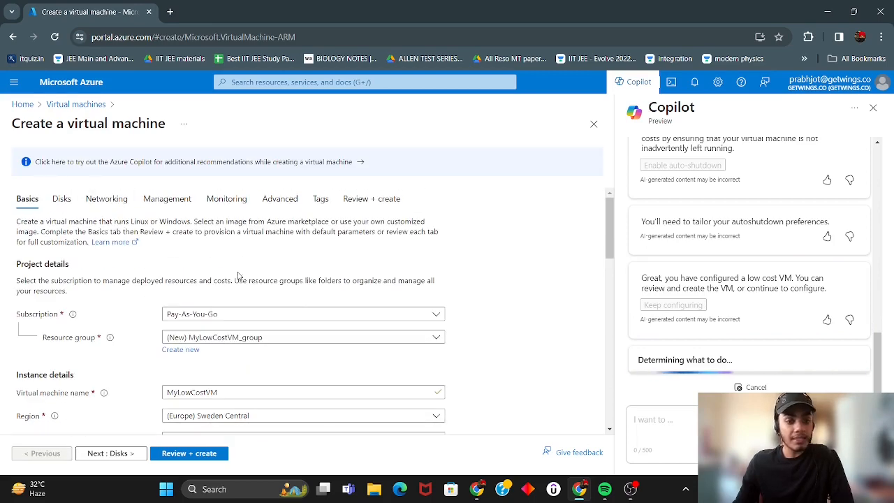
{"action": "scroll", "coordinate": [368, 274], "scroll_direction": "down", "scroll_amount": 2}
{"action": "scroll", "coordinate": [368, 274], "scroll_direction": "up", "scroll_amount": 4}
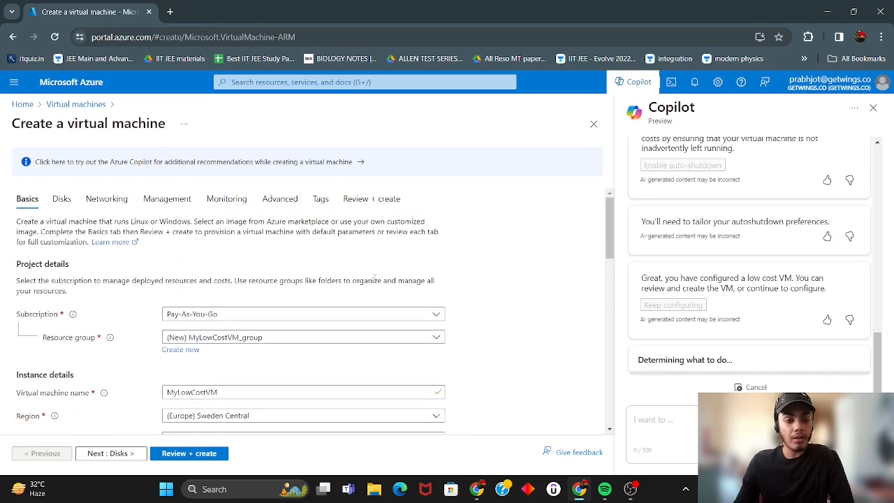
{"action": "scroll", "coordinate": [428, 275], "scroll_direction": "down", "scroll_amount": 3}
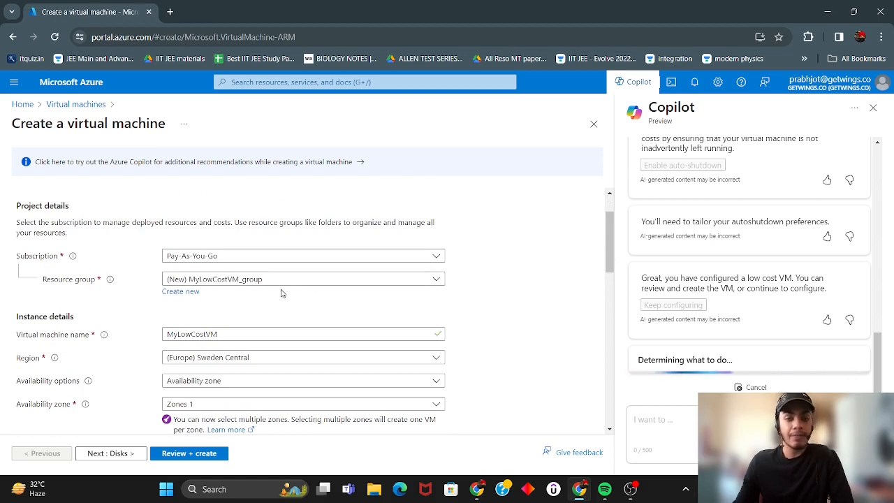
{"action": "left_click", "coordinate": [754, 387]}
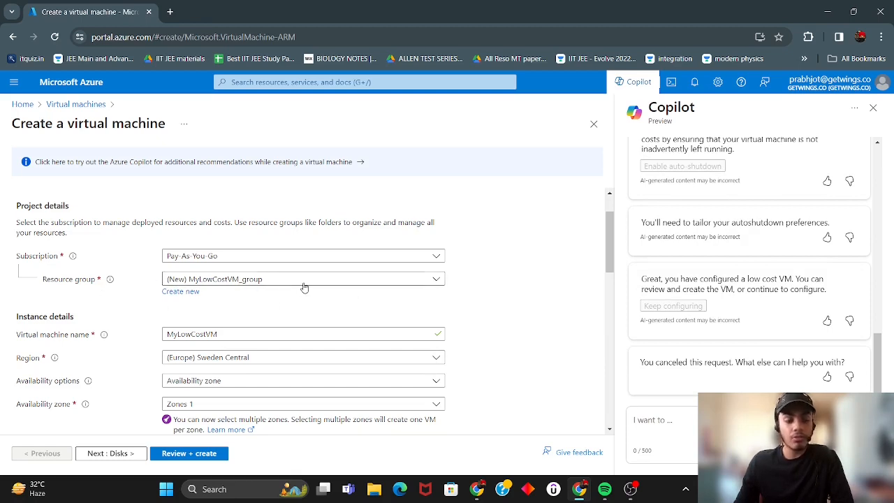
Step: Examine the virtual machine's instance details, image, size and administrator account settings
{"action": "scroll", "coordinate": [307, 289], "scroll_direction": "down", "scroll_amount": 1}
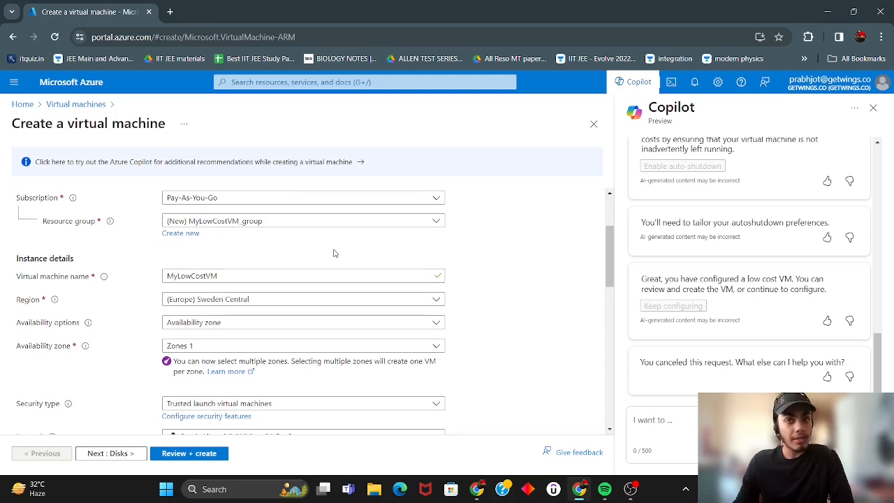
{"action": "scroll", "coordinate": [344, 258], "scroll_direction": "down", "scroll_amount": 3}
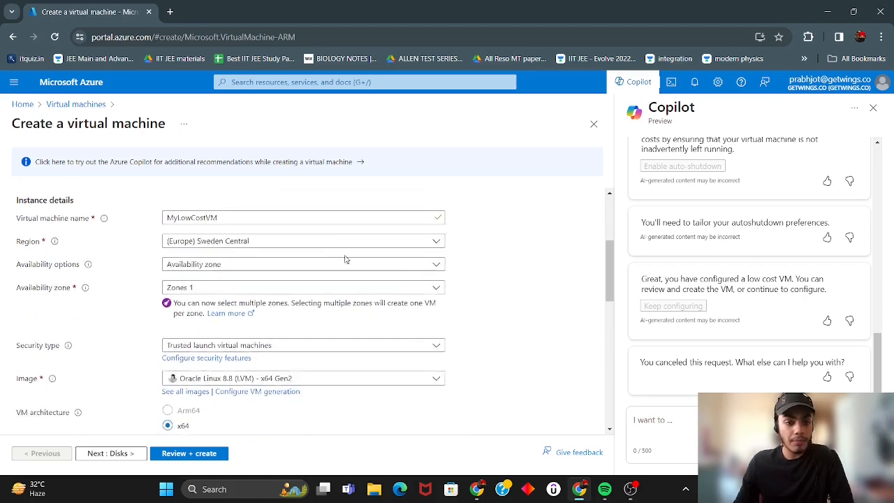
{"action": "scroll", "coordinate": [243, 255], "scroll_direction": "up", "scroll_amount": 2}
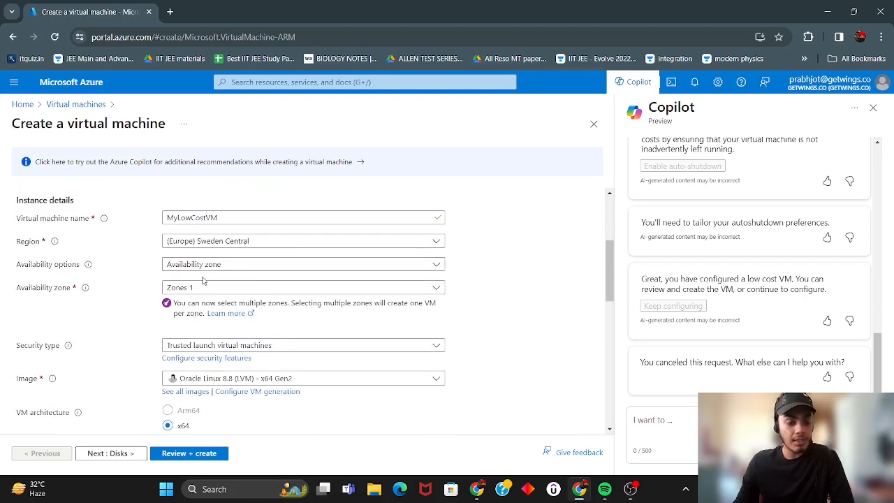
{"action": "scroll", "coordinate": [201, 280], "scroll_direction": "down", "scroll_amount": 1}
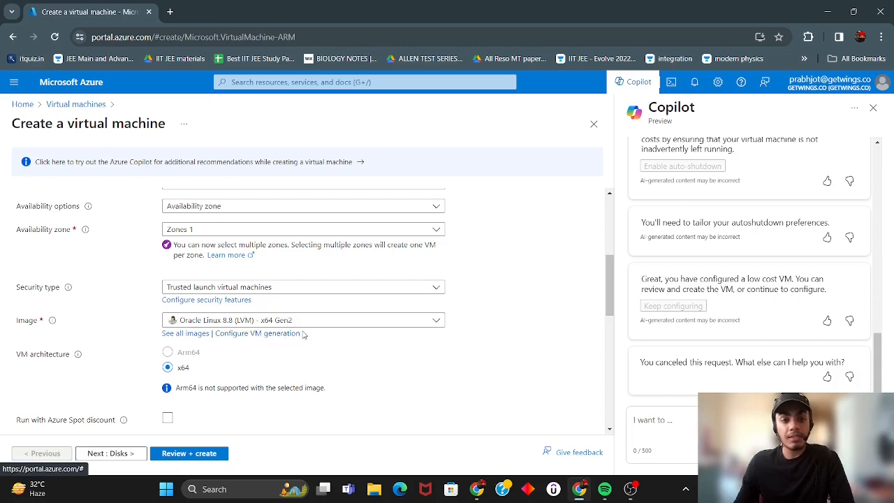
{"action": "scroll", "coordinate": [307, 335], "scroll_direction": "down", "scroll_amount": 1}
{"action": "scroll", "coordinate": [294, 334], "scroll_direction": "down", "scroll_amount": 2}
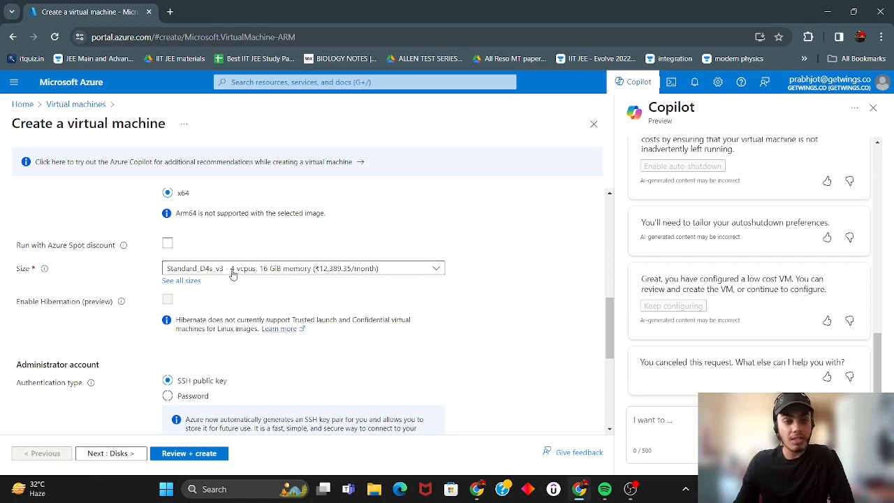
{"action": "scroll", "coordinate": [349, 289], "scroll_direction": "down", "scroll_amount": 3}
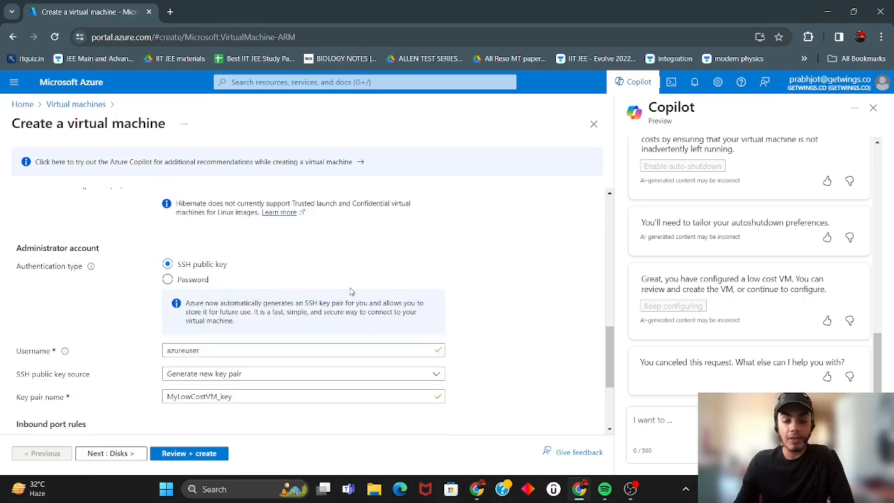
{"action": "scroll", "coordinate": [365, 280], "scroll_direction": "up", "scroll_amount": 9}
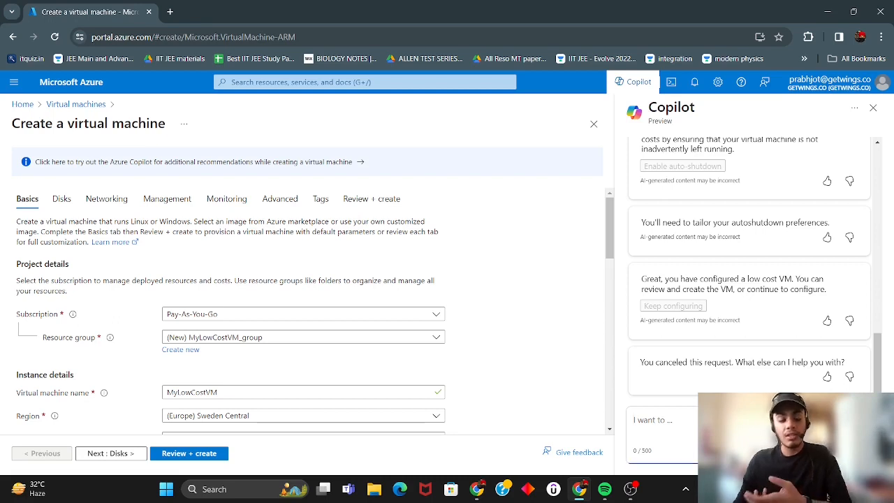
Step: Ask Copilot to help select a cost-effective size for the virtual machine
{"action": "type", "text": "i want"}
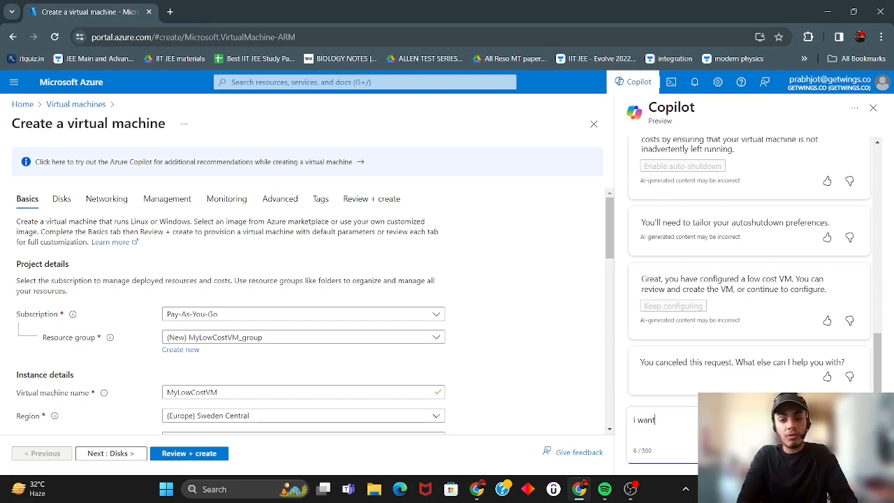
{"action": "type", "text": " to select a v"}
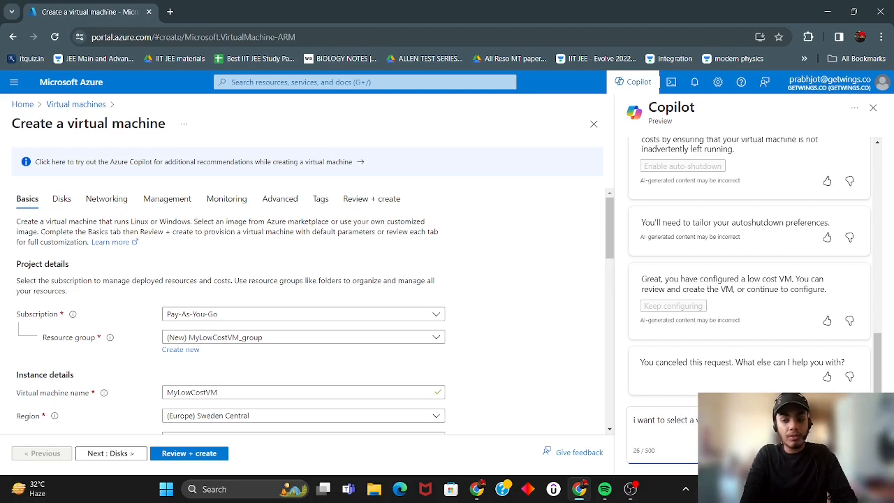
{"action": "type", "text": " w"}
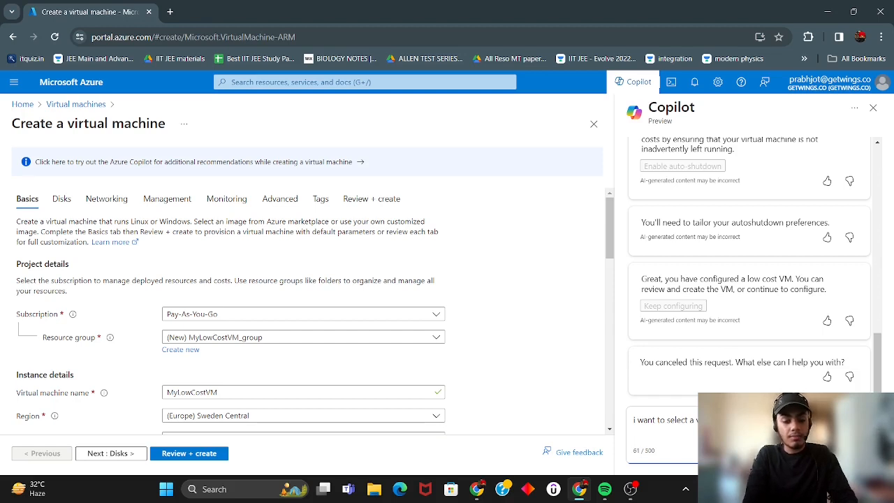
{"action": "key", "text": "Return"}
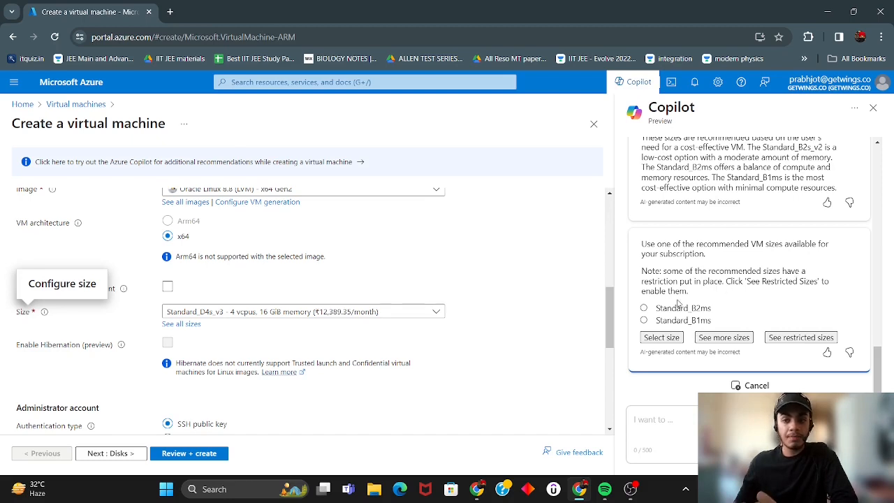
Step: Apply Copilot's recommended Standard_B1ms size to the virtual machine and cancel its follow-up request
{"action": "scroll", "coordinate": [709, 216], "scroll_direction": "up", "scroll_amount": 1}
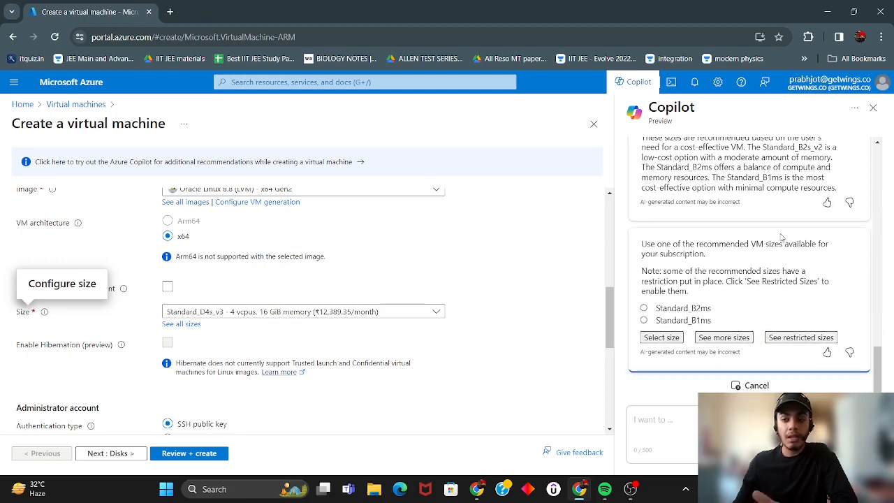
{"action": "left_click", "coordinate": [682, 322]}
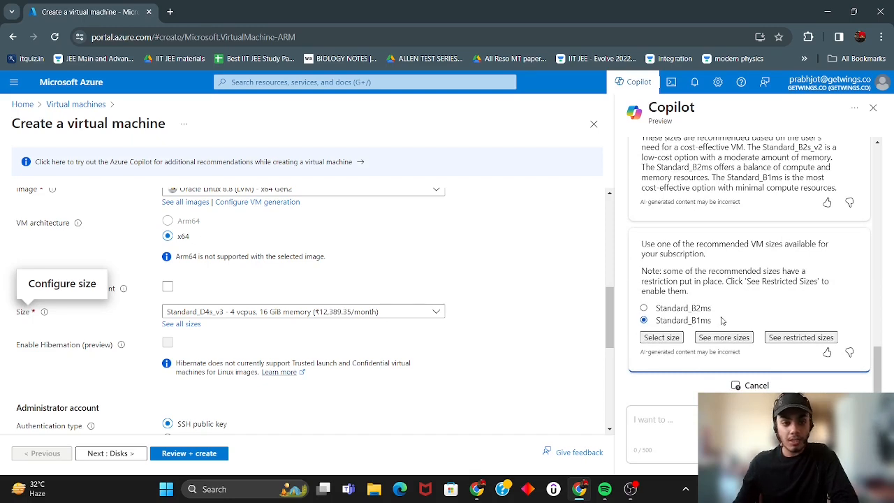
{"action": "left_click", "coordinate": [661, 338]}
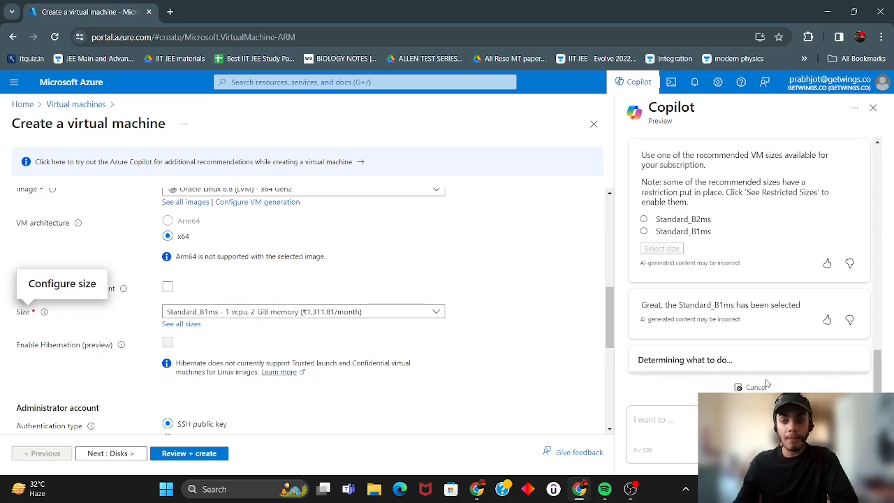
{"action": "left_click", "coordinate": [734, 388]}
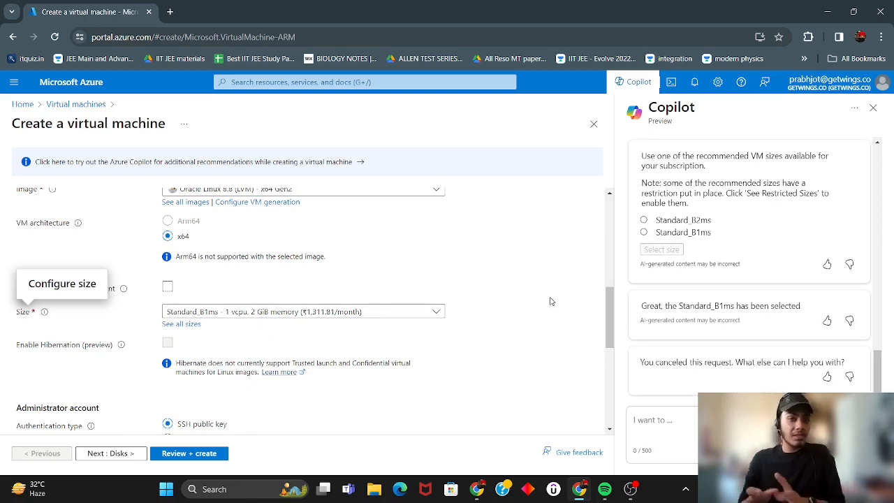